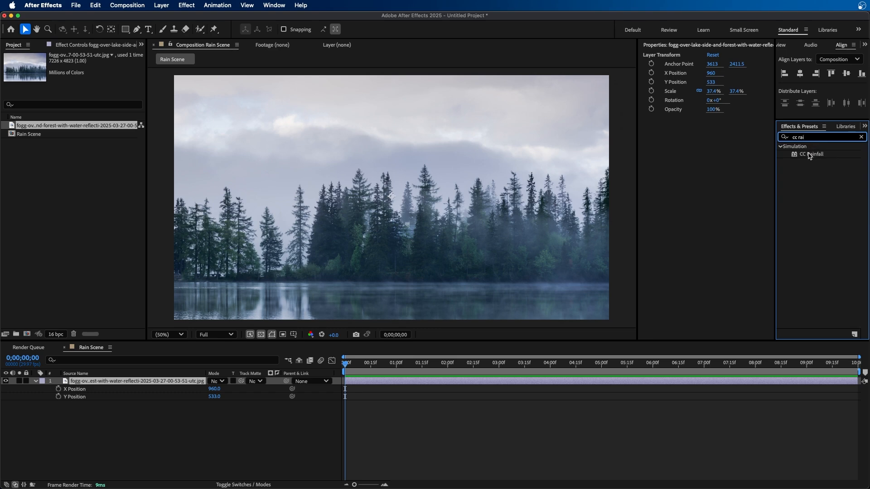
Apply the CC Rainfall effect to the lakeside forest image layer and preview the rain
left_click_drag(808, 155, 129, 381)
key("space")
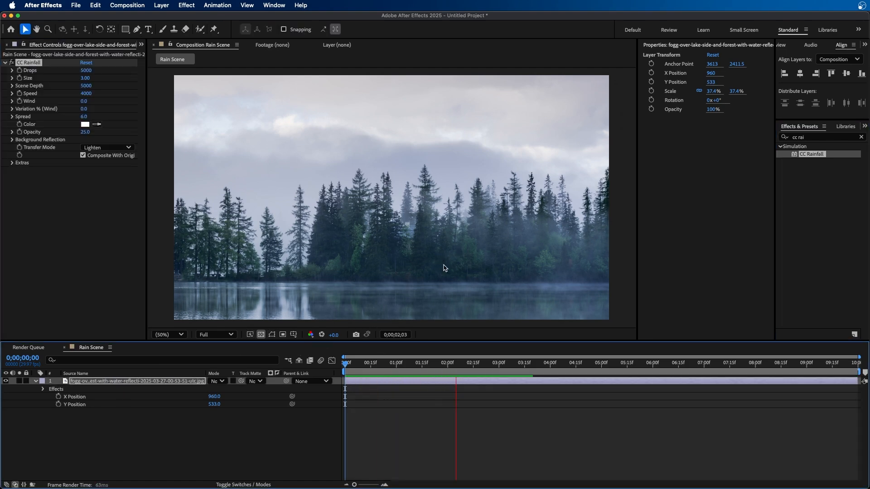
scroll(454, 285, "up", 4)
key("space")
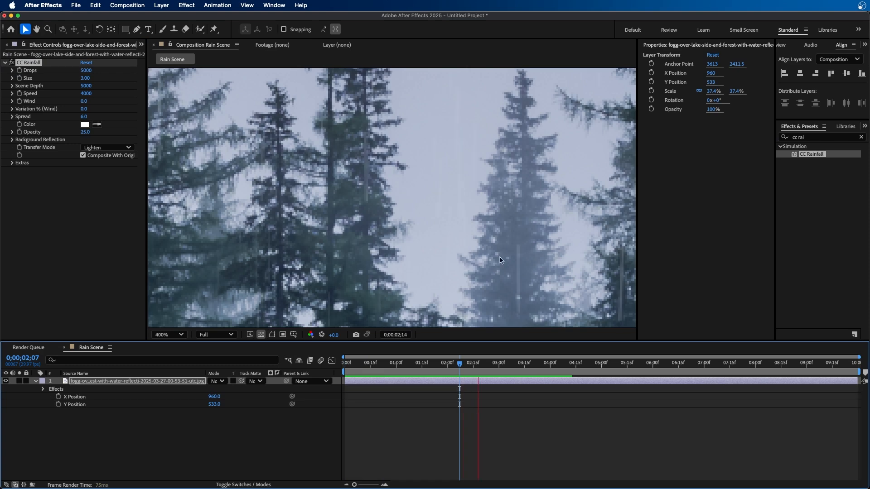
scroll(475, 224, "down", 2)
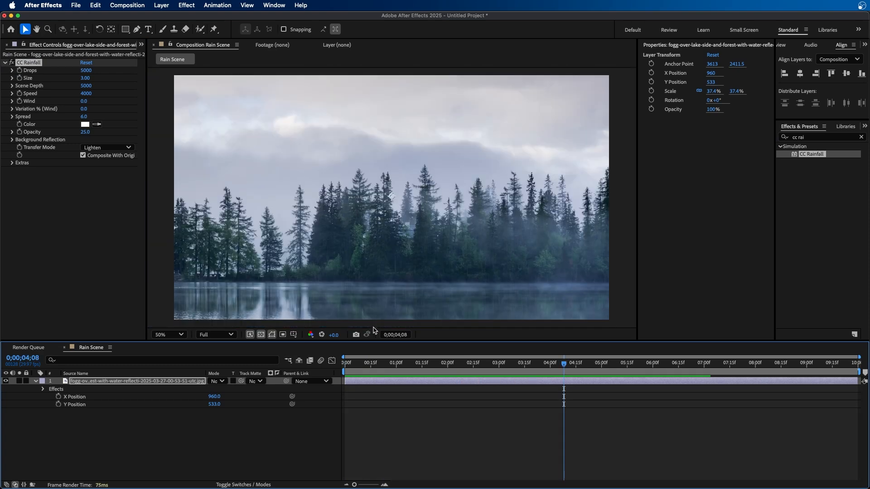
left_click(165, 335)
left_click(165, 155)
left_click_drag(507, 368, 345, 368)
left_click(55, 190)
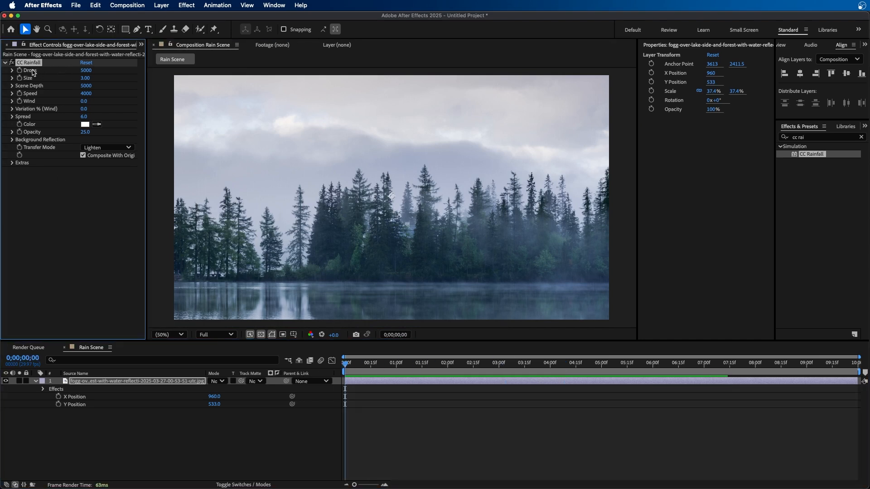
Try raising the rain Drops to 205000, preview it, and undo the change
left_click_drag(87, 71, 705, 122)
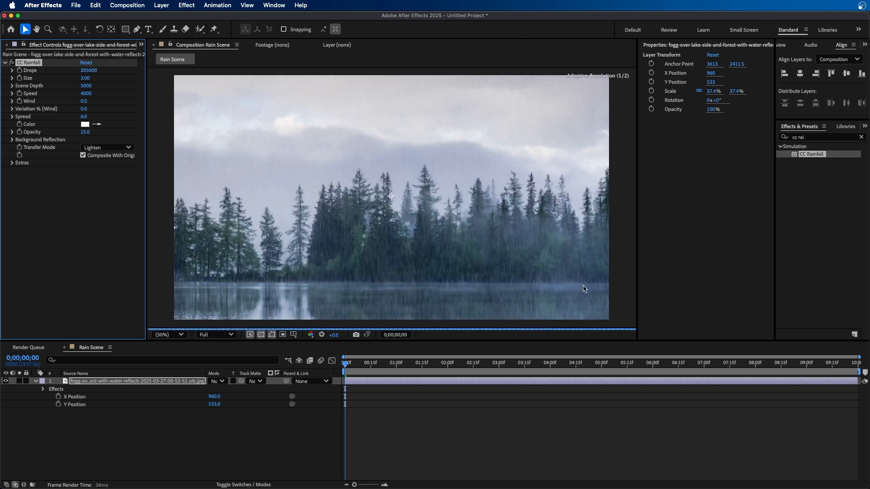
key("space")
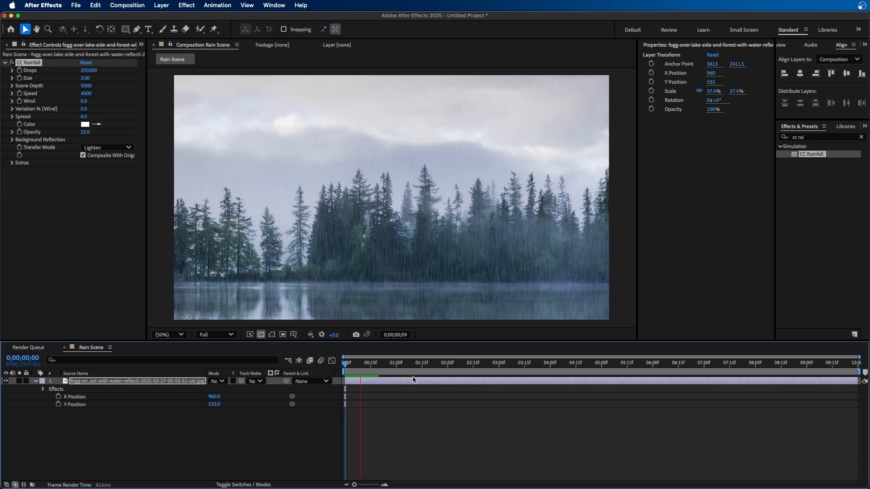
key("space")
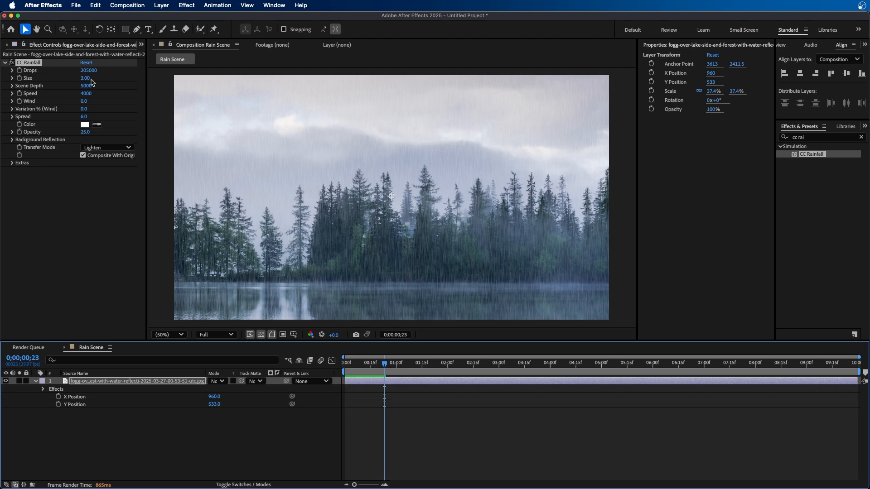
key("super+z")
Increase the raindrop Size to 15
left_click(38, 77)
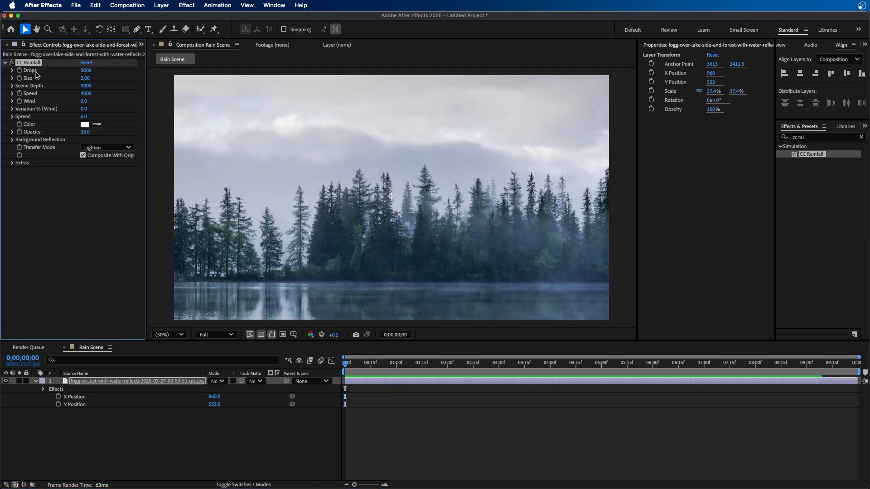
mouse_move(88, 78)
left_mouse_down()
mouse_move(132, 71)
mouse_move(588, 140)
left_mouse_up()
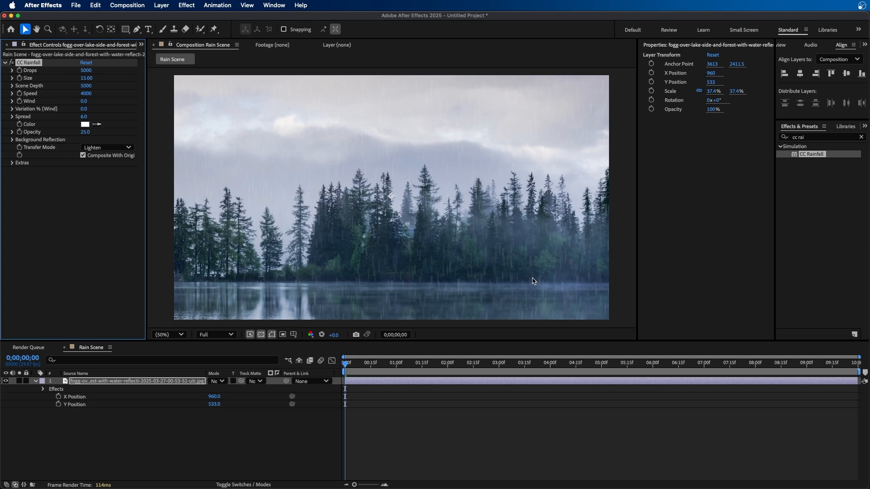
left_click_drag(371, 367, 392, 377)
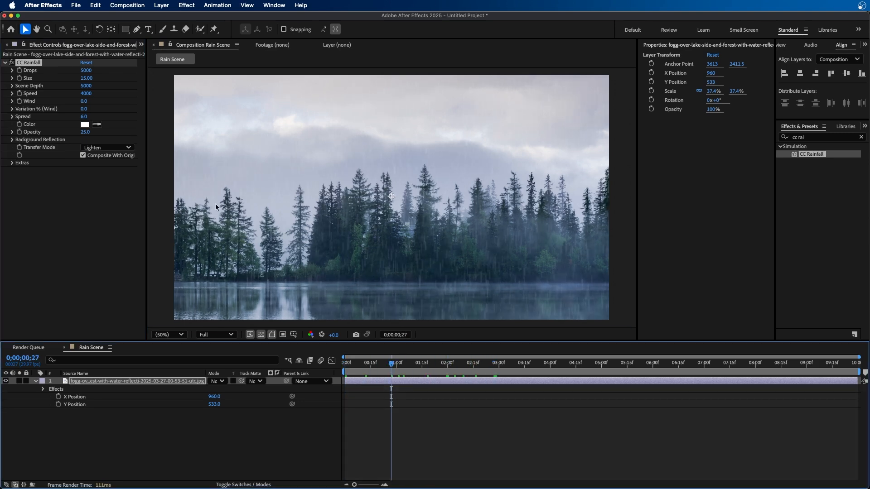
Try Scene Depth values of 11490 and 100, then reset the CC Rainfall effect to defaults
left_click(66, 86)
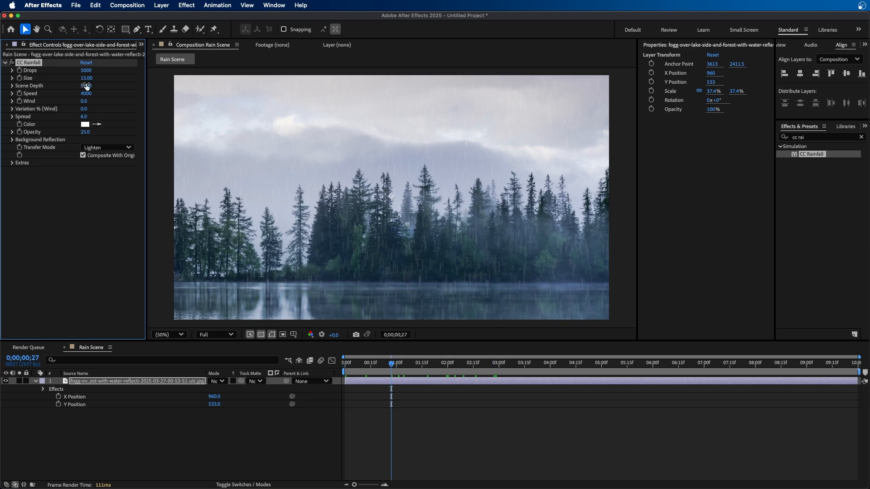
left_click_drag(86, 88, 354, 58)
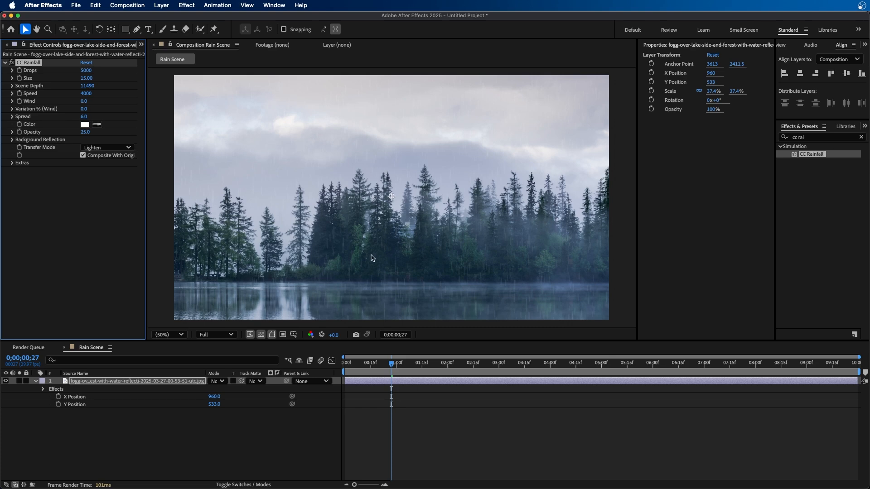
left_click_drag(91, 85, 2, 107)
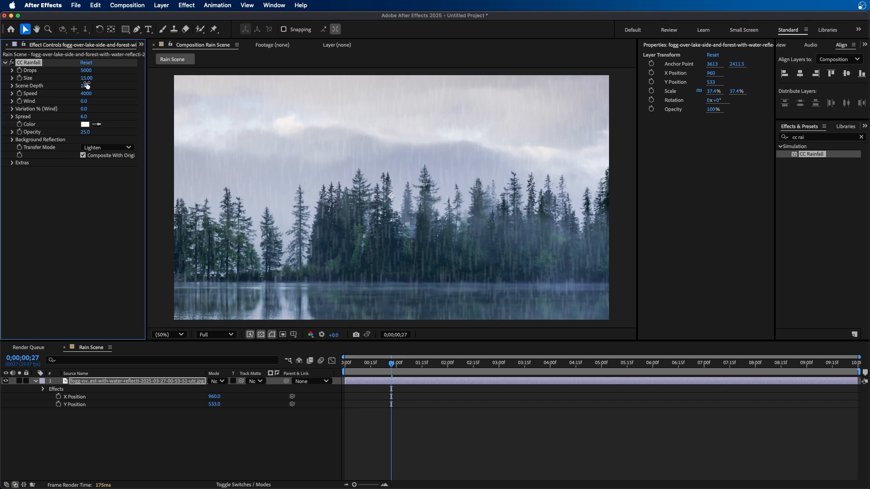
left_click_drag(408, 364, 438, 363)
key("space")
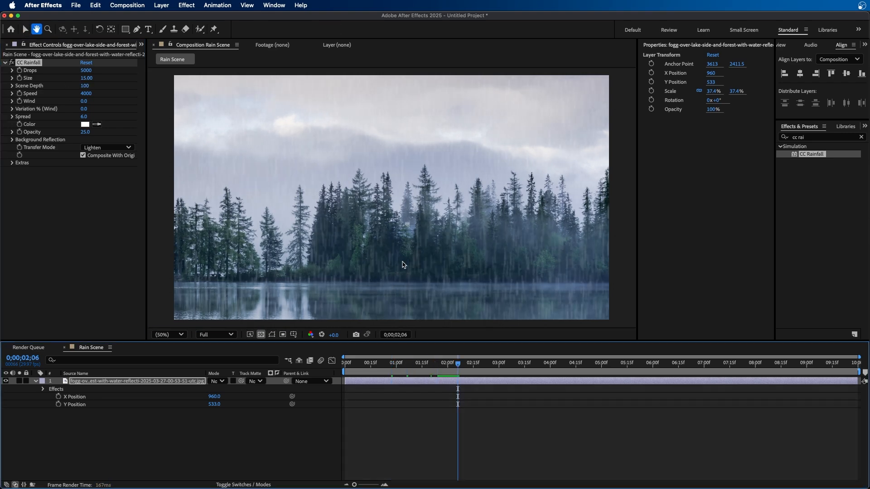
left_click(86, 63)
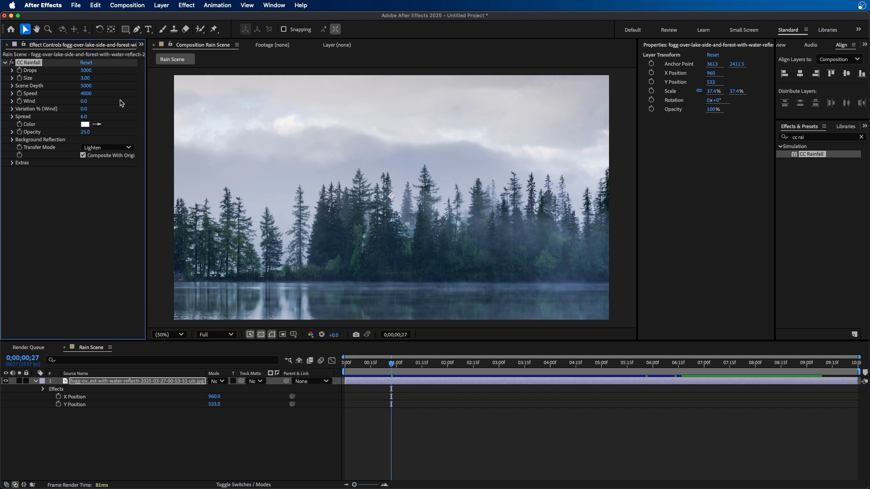
Lower the rain Speed and preview it, then set Speed back to 4000
left_click_drag(86, 93, 384, 67)
key("space")
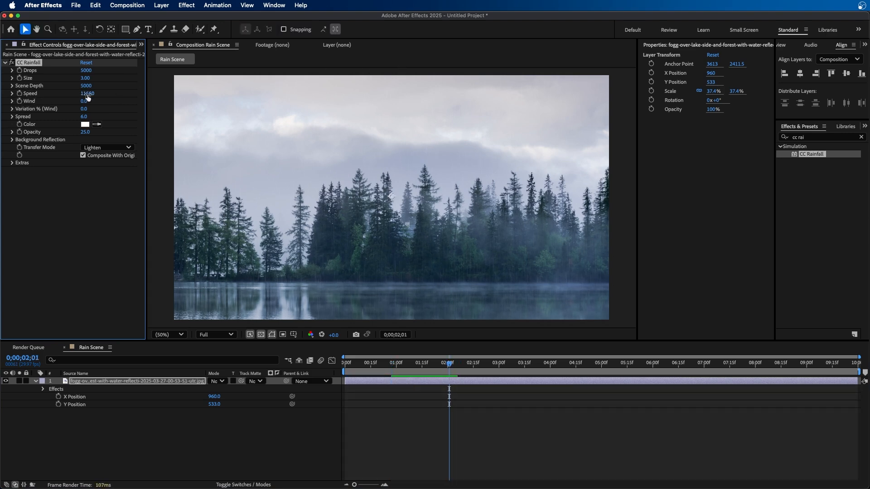
left_click_drag(87, 94, 26, 104)
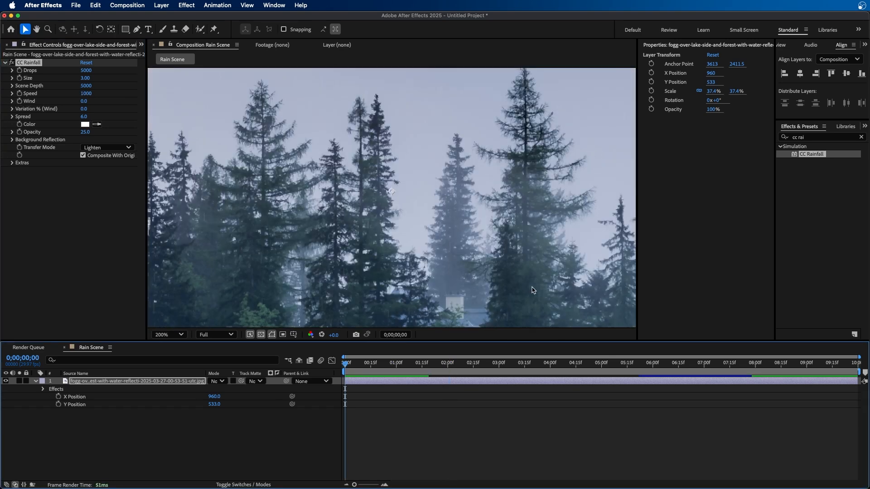
scroll(517, 295, "up", 1)
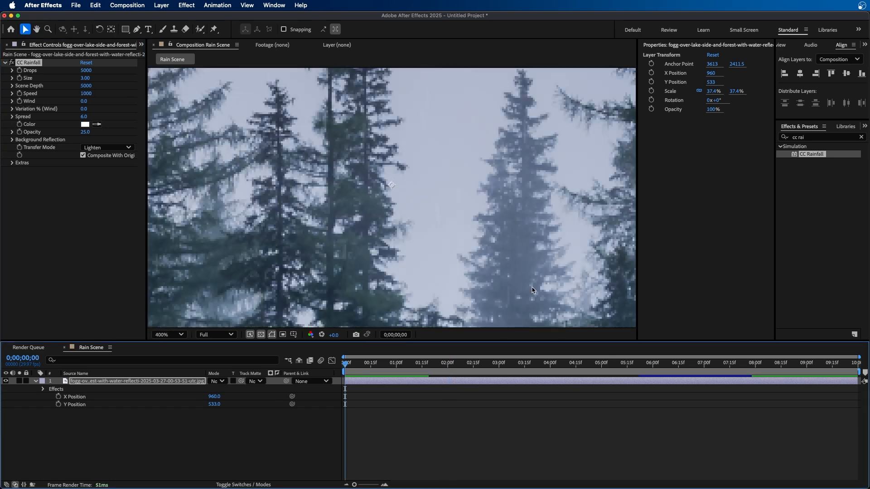
key("space")
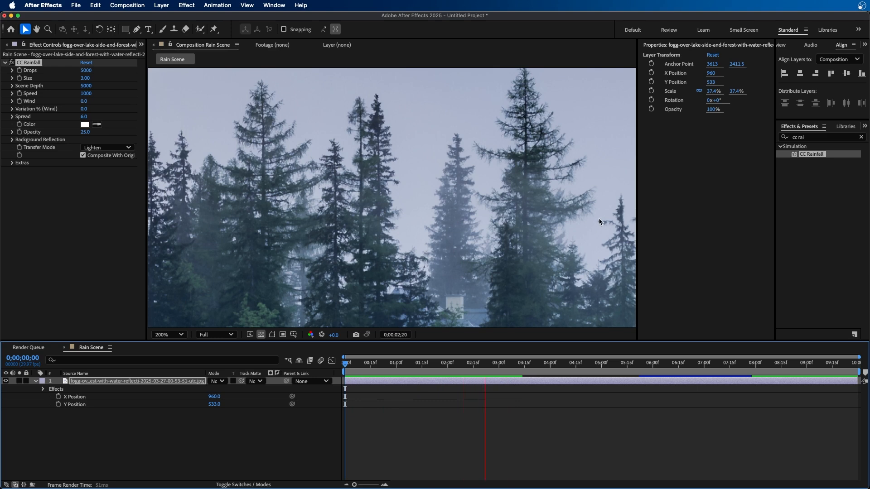
left_click(86, 94)
type("4000")
key("Return")
Try Wind values of 2900 and -5250, then reset the CC Rainfall effect
key("space")
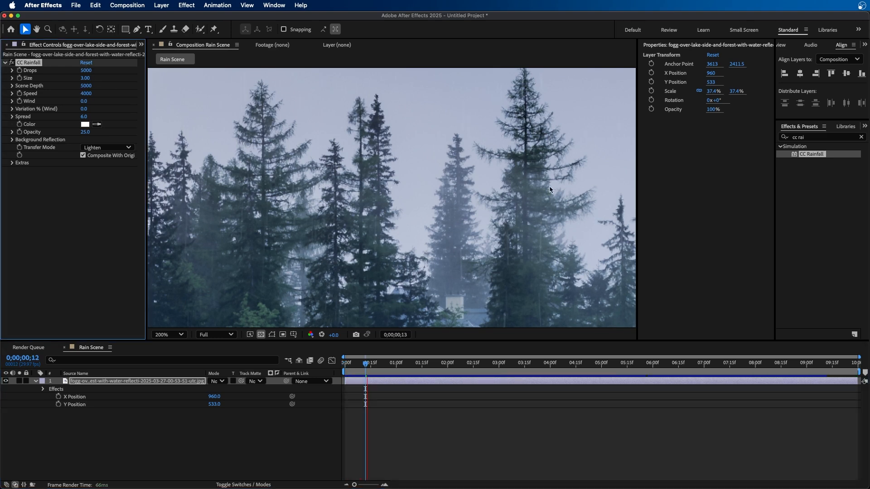
mouse_move(84, 101)
left_mouse_down()
mouse_move(173, 91)
mouse_move(216, 99)
left_mouse_up()
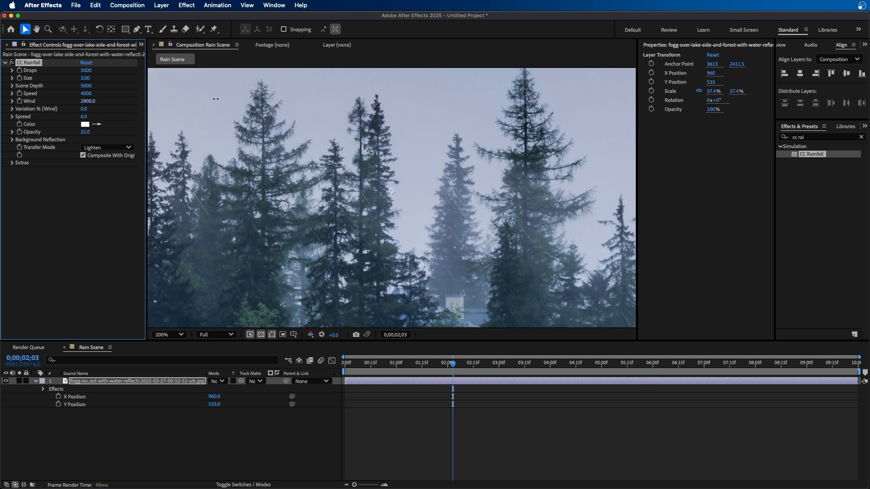
key("space")
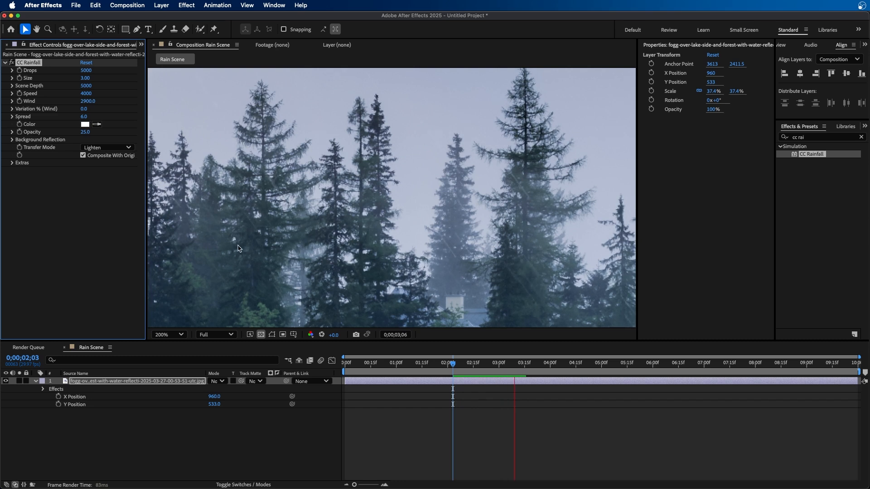
key("space")
left_click_drag(88, 101, 2, 151)
key("space")
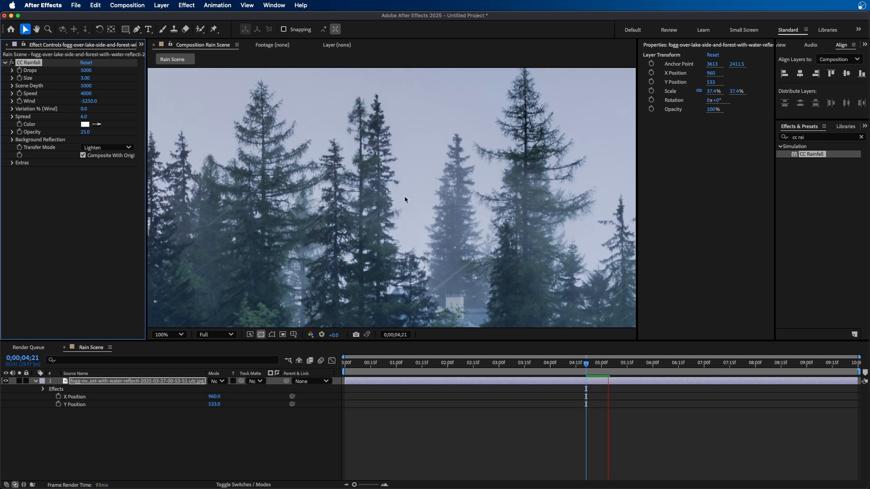
scroll(405, 196, "down", 4)
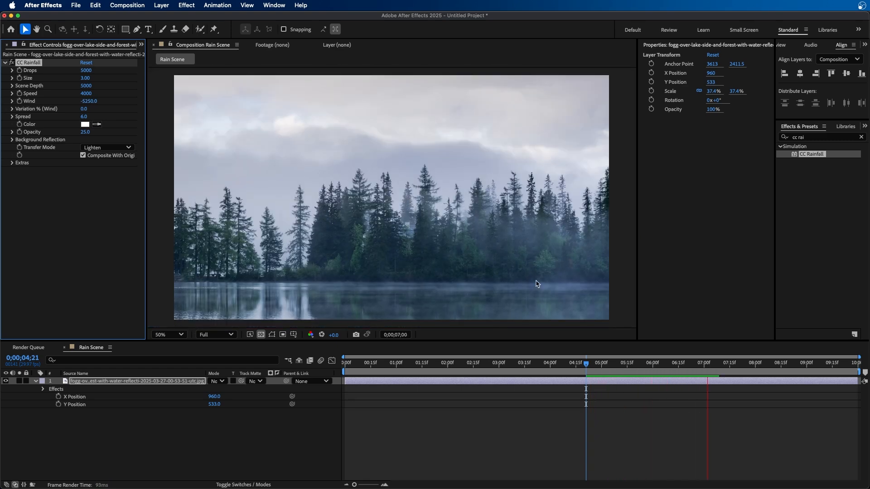
key("space")
left_click(87, 63)
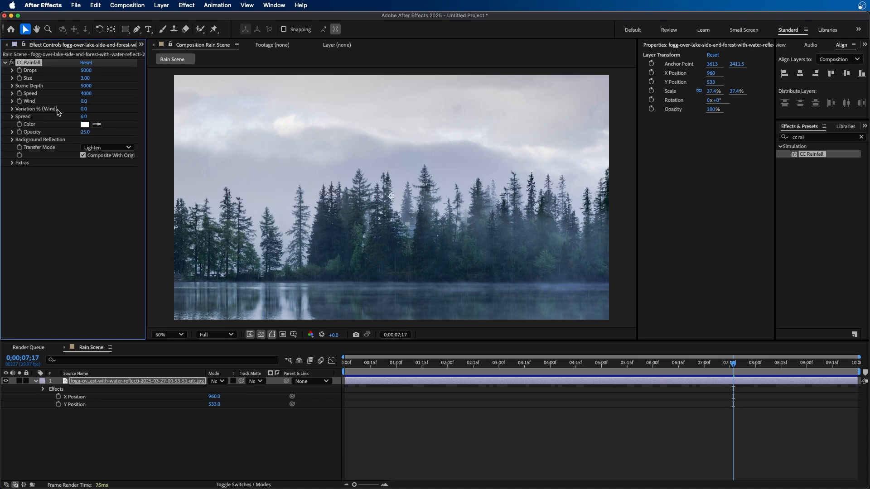
Set Wind to about 1870 and turn off Composite With Original to view the rain alone
left_click_drag(84, 101, 158, 93)
left_click(83, 156)
left_click(261, 336)
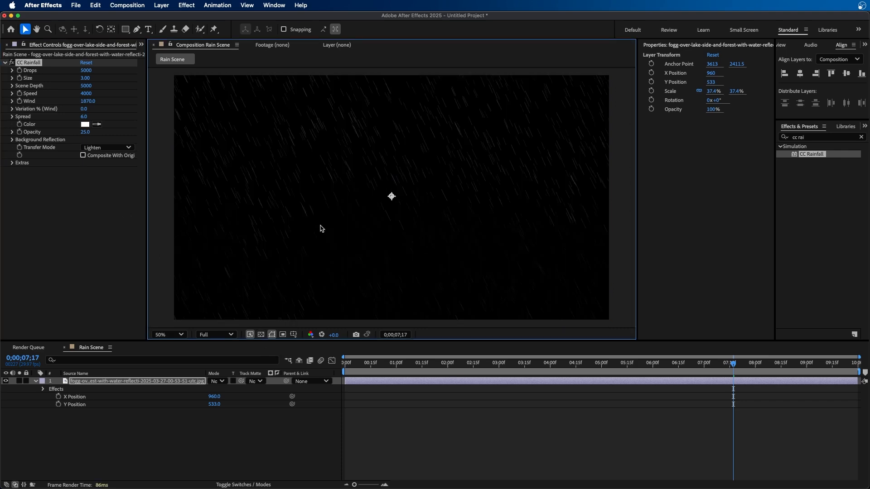
Set Variation % (Wind) to 59 and preview the rain
mouse_move(84, 109)
left_mouse_down()
mouse_move(111, 109)
mouse_move(98, 112)
left_mouse_up()
key("space")
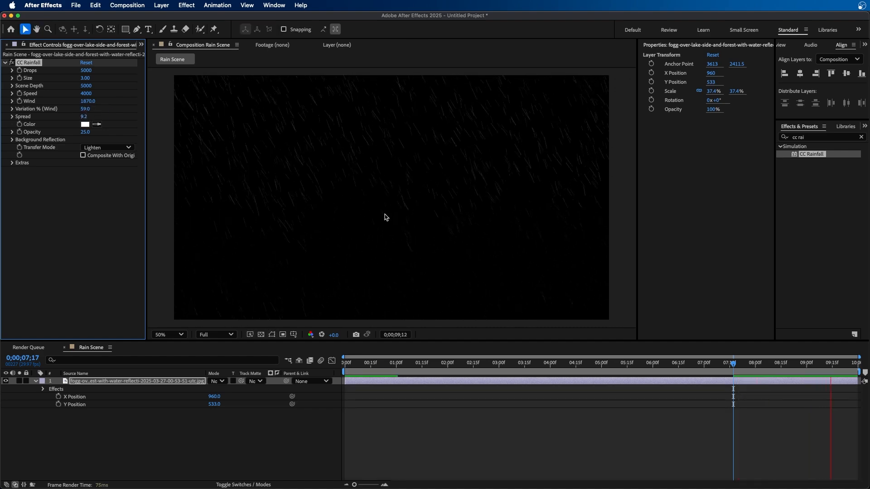
key("space")
Set the rain Opacity to 100 and Wind to 3190
left_click_drag(85, 132, 281, 100)
key("space")
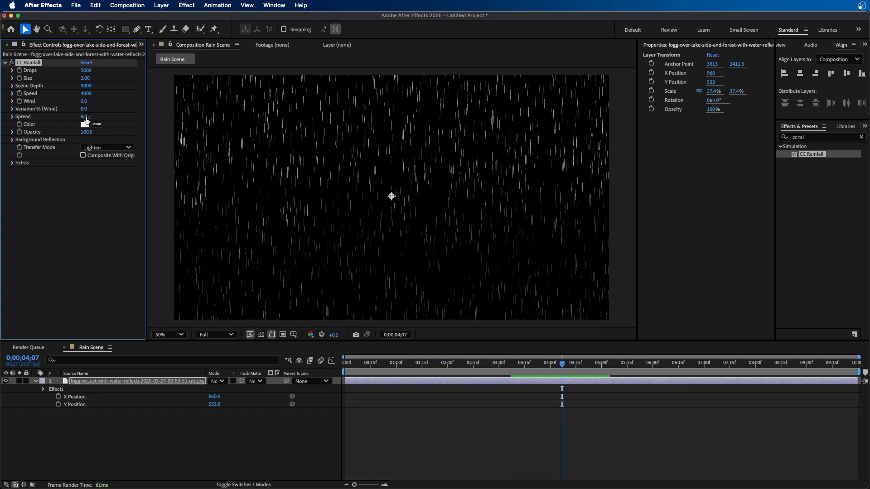
left_click_drag(85, 101, 107, 101)
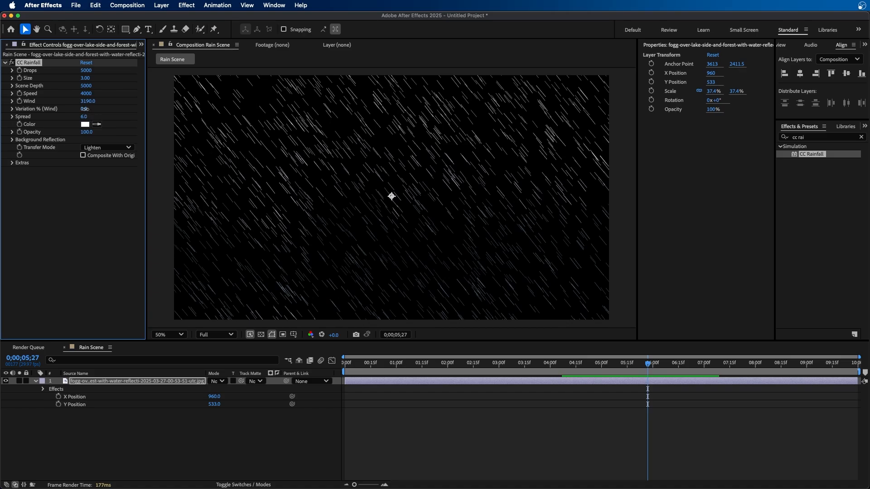
Set Variation % (Wind) to 66 and preview the rain
left_click_drag(85, 108, 108, 100)
key("space")
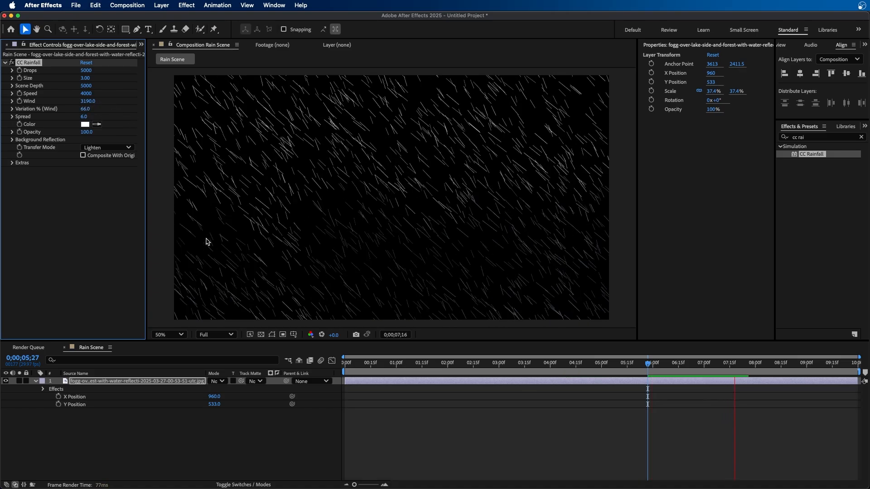
key("space")
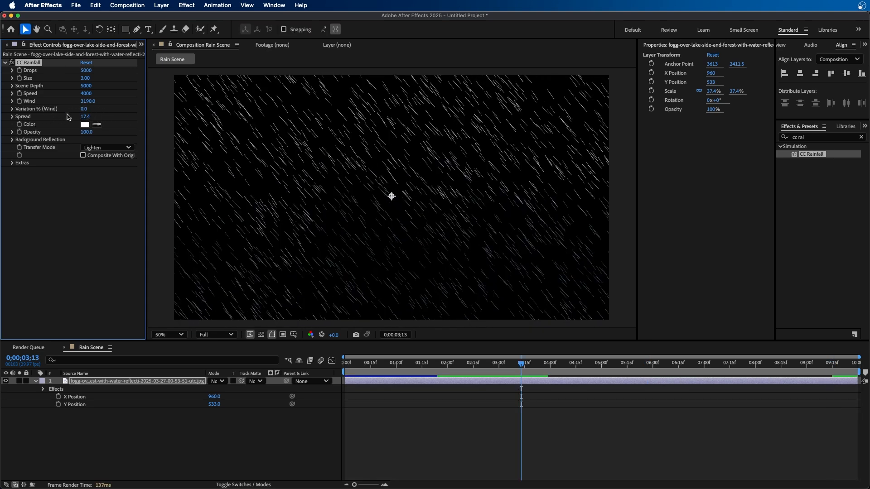
Set the rain Color to light blue 07D0FF
left_click(82, 124)
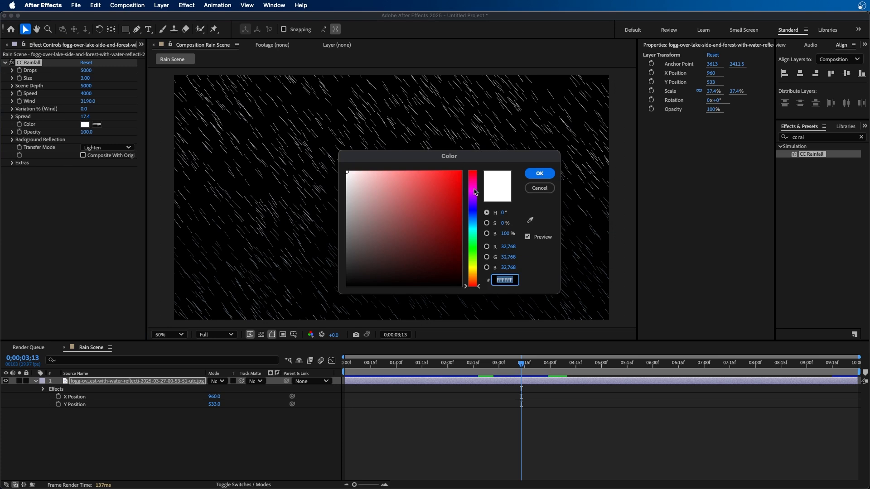
left_click(472, 225)
left_click(461, 172)
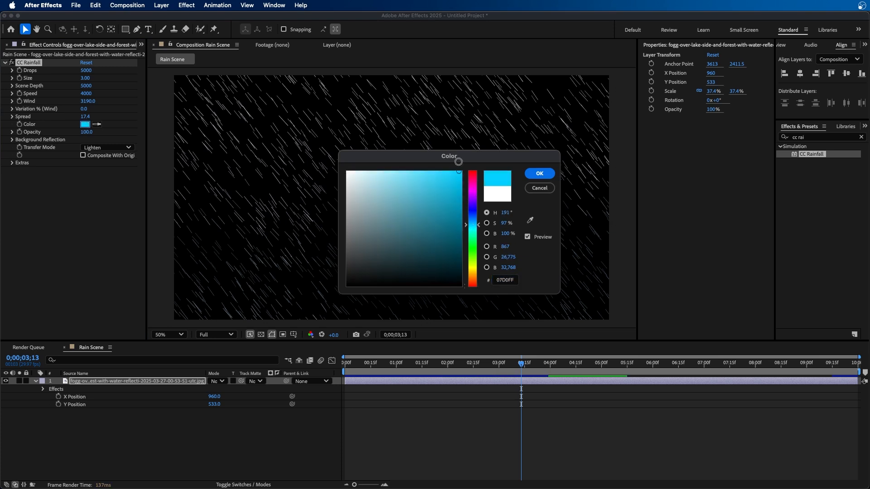
left_click(540, 173)
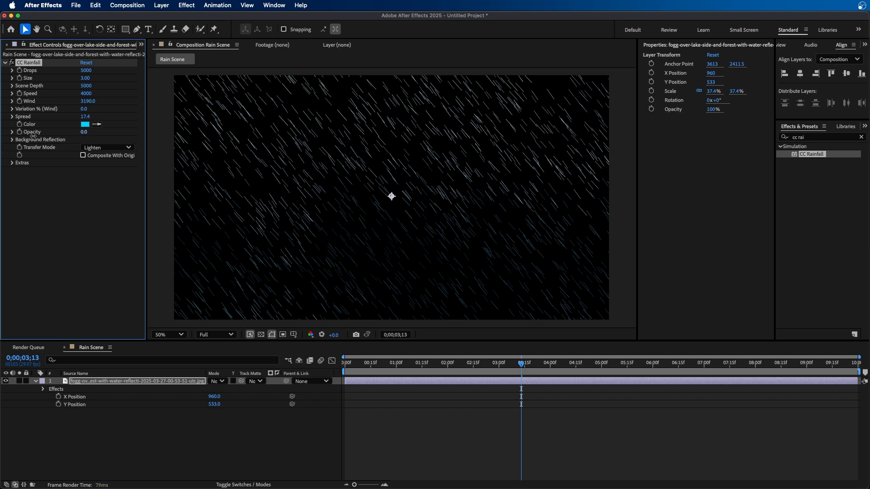
Expand Background Reflection and set its Influence % to 100
left_click(13, 140)
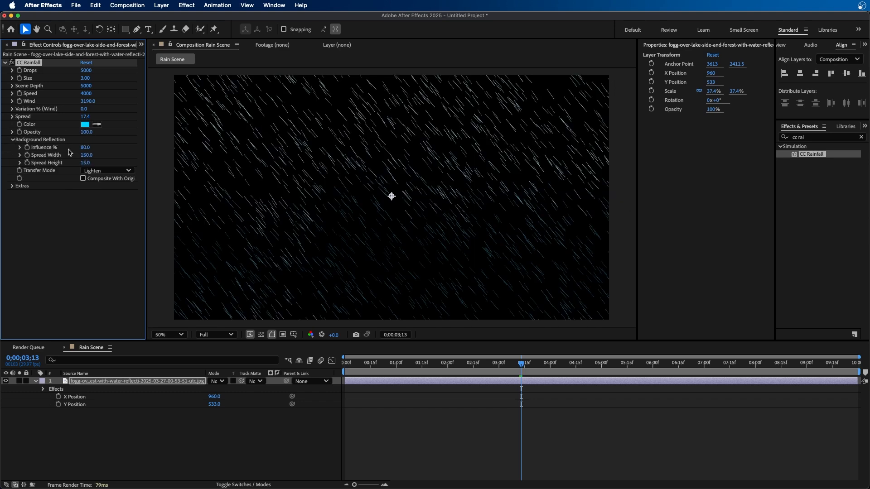
left_click_drag(85, 148, 4, 153)
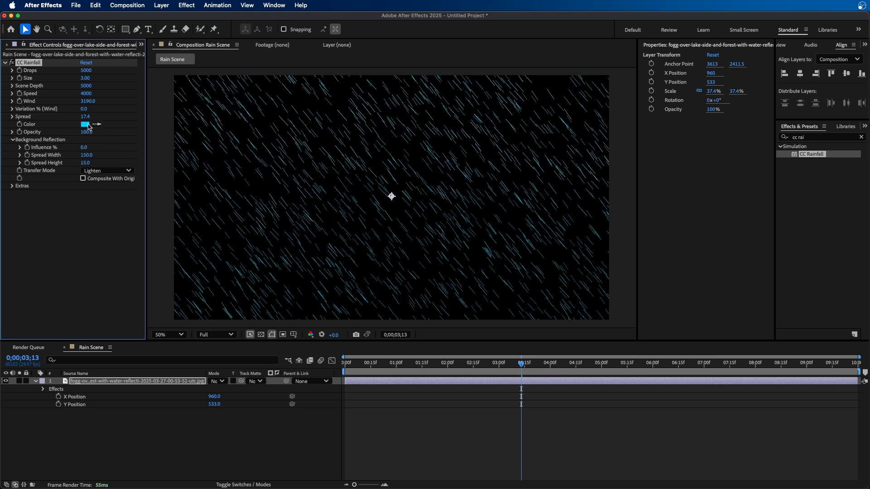
left_click_drag(85, 148, 385, 123)
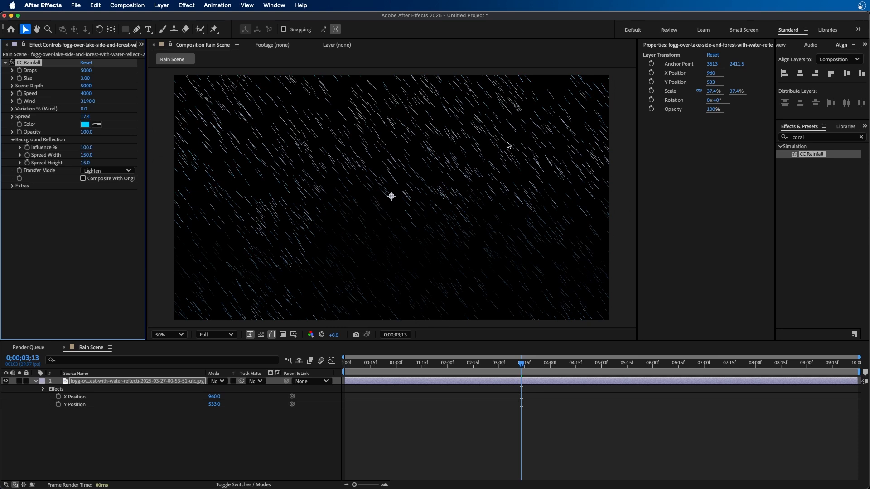
Set the Background Reflection Spread Width to 207 and Spread Height to 2.0
left_click(83, 178)
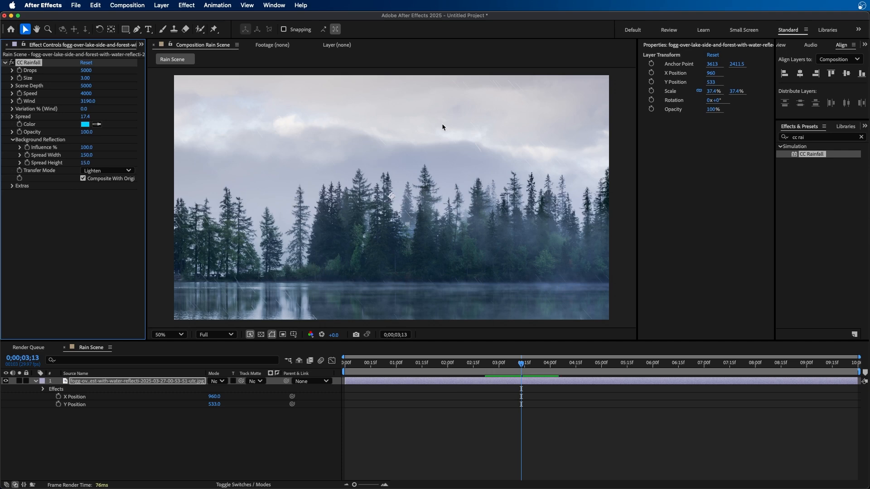
left_click(83, 178)
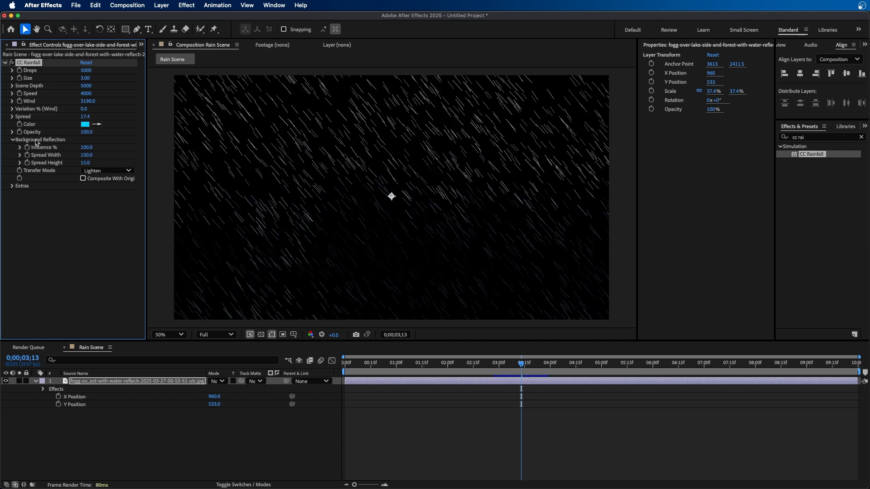
left_click_drag(85, 155, 147, 149)
left_click_drag(87, 163, 235, 170)
Enable Composite With Original and set the Transfer Mode to Lighten after comparing it with Composite up close
left_click(91, 171)
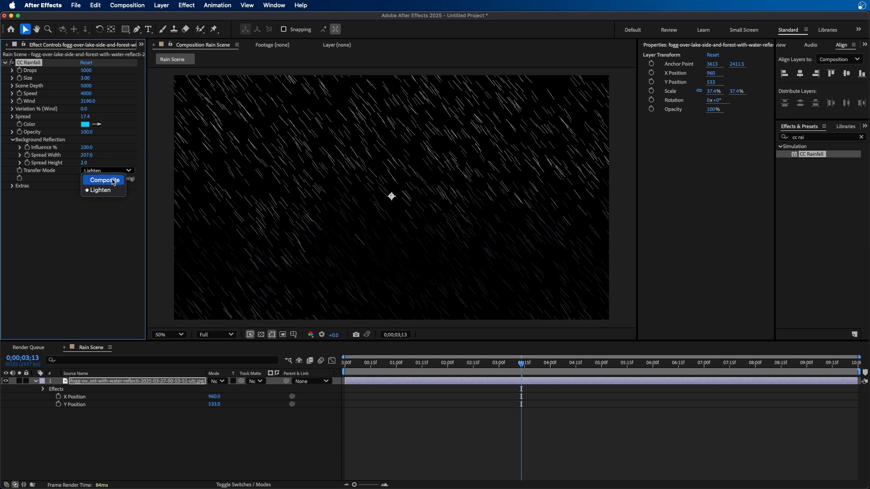
left_click(114, 183)
left_click(111, 172)
left_click(105, 190)
left_click(84, 179)
left_click(116, 171)
left_click(105, 180)
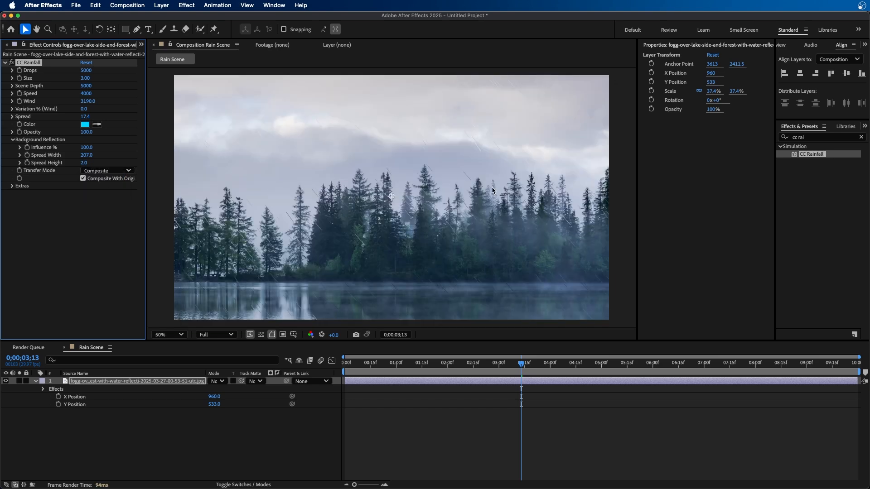
key("period")
key("period")
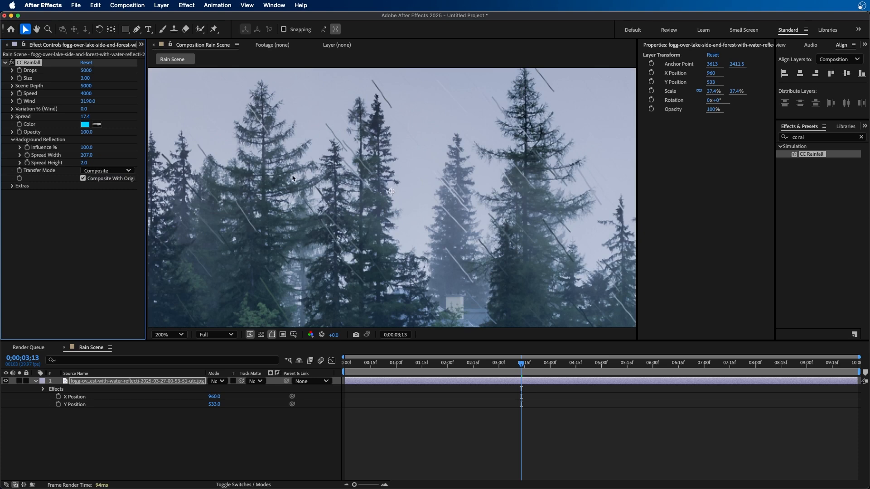
key("comma")
left_click(109, 171)
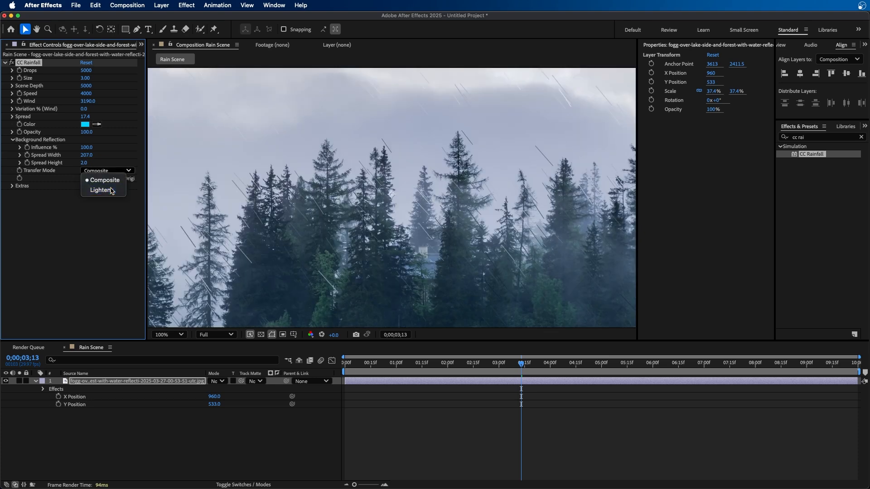
left_click(111, 190)
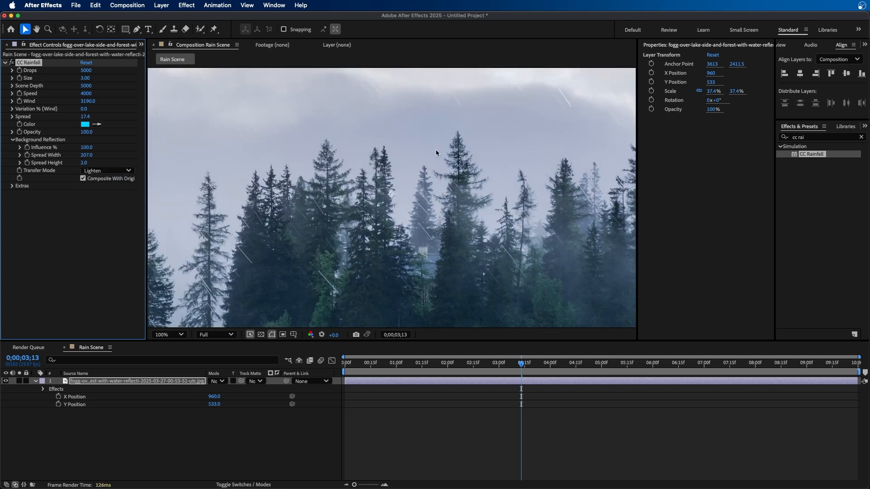
key("comma")
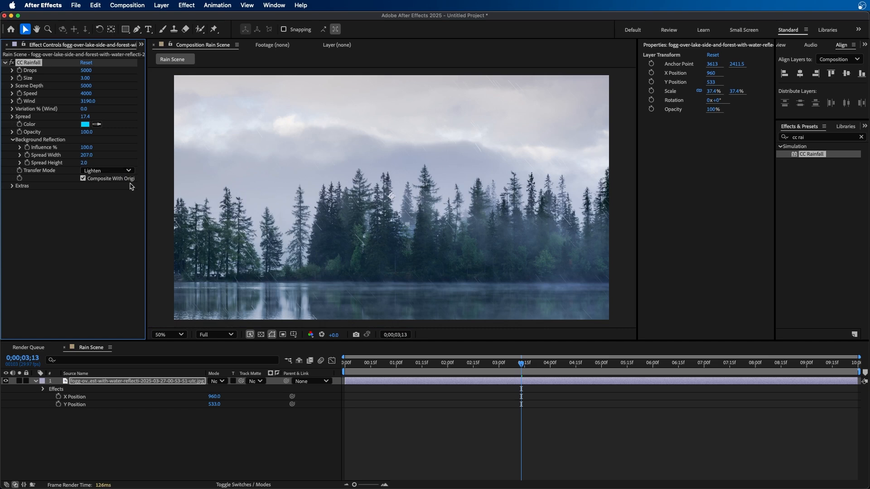
Expand Extras and try the Refracting rain appearance, switching back to Soft Solid
left_click(84, 178)
left_click(84, 178)
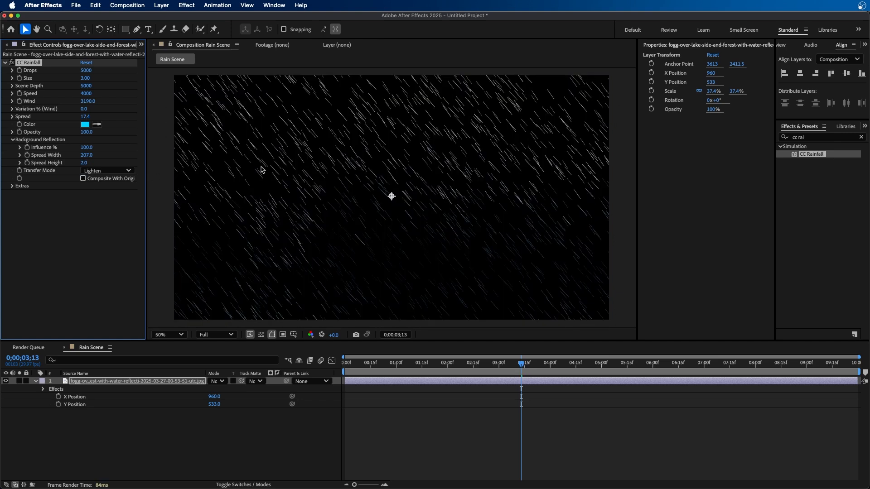
left_click(83, 178)
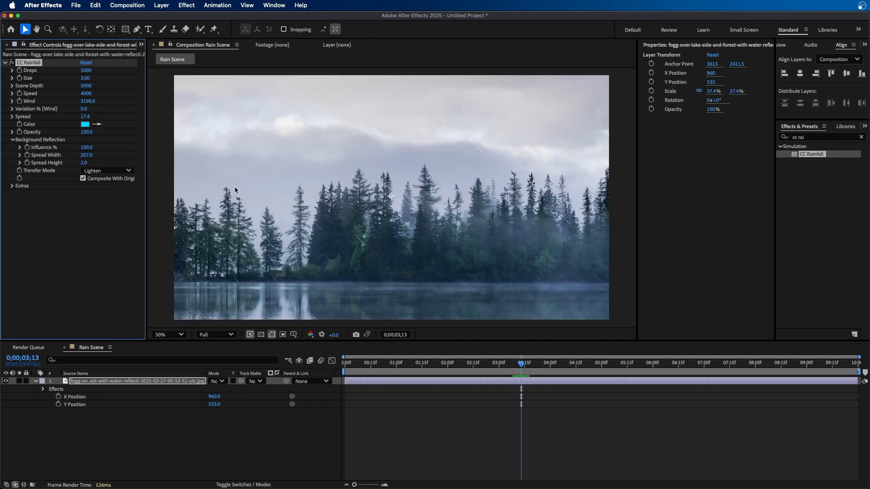
left_click(12, 186)
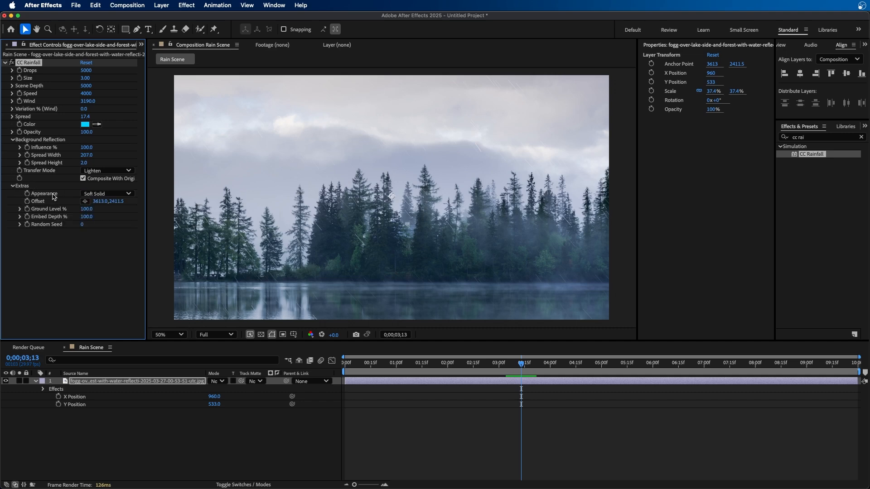
left_click(117, 195)
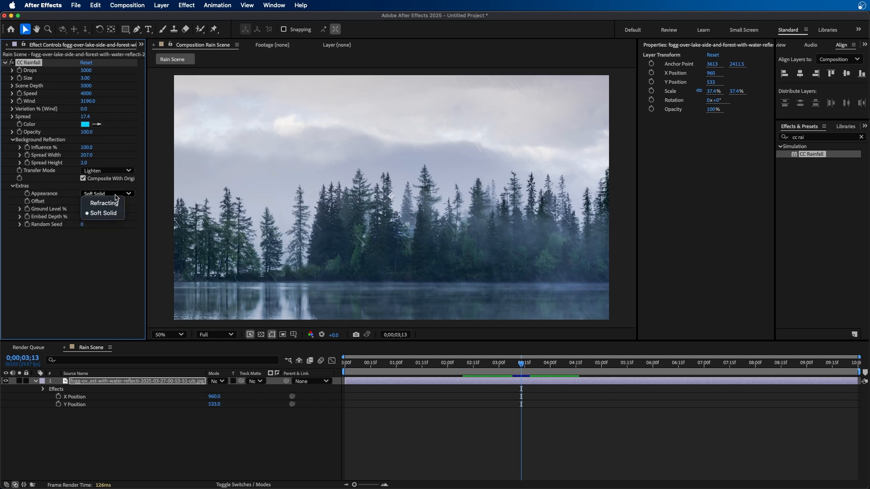
left_click(111, 203)
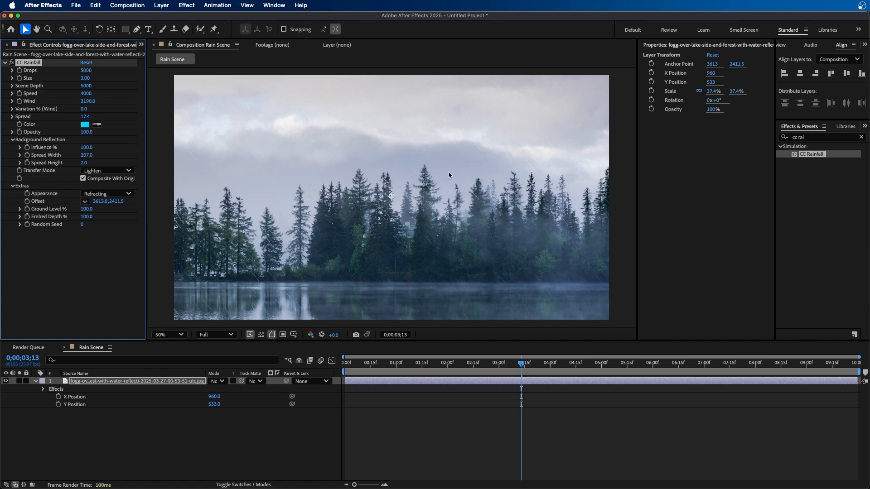
key("period")
key("period")
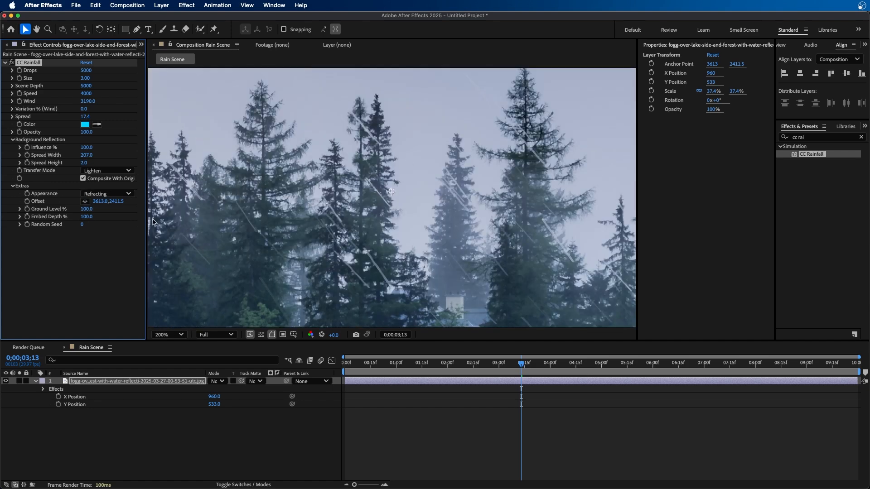
left_click(109, 193)
left_click(108, 214)
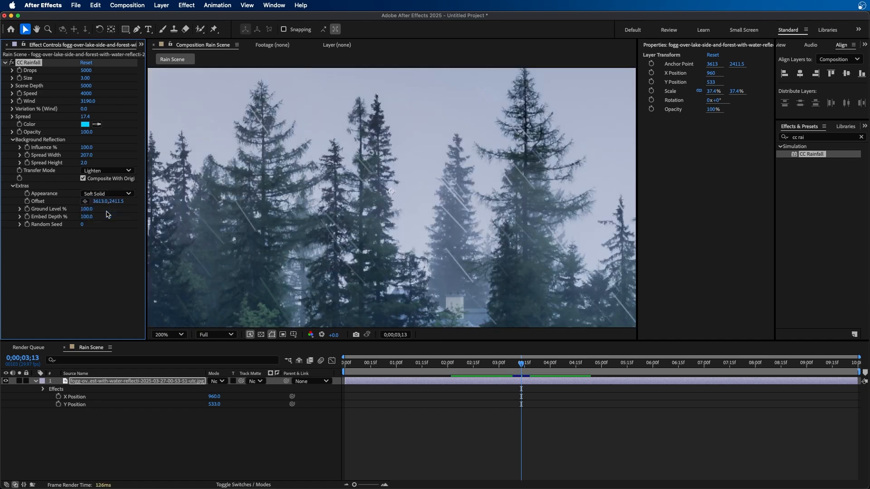
left_click(107, 194)
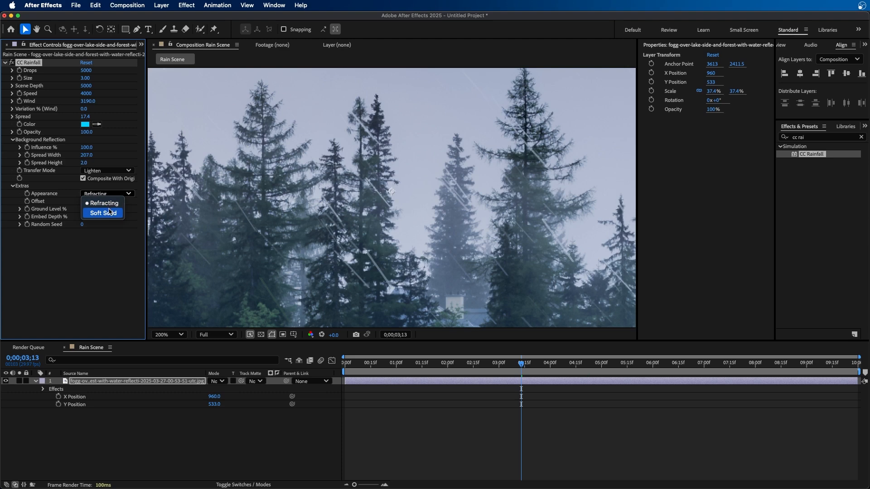
left_click(109, 213)
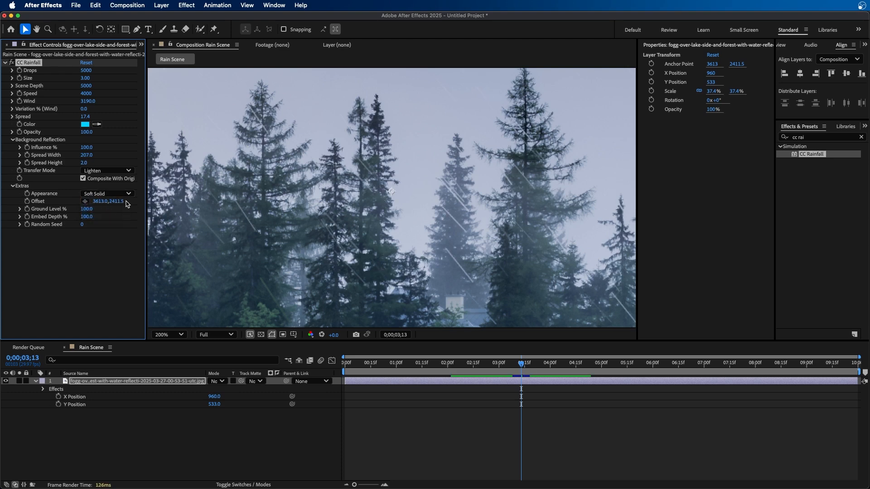
Set the rain Offset to 3587.0, 2520.5 and view the composition at 50%
mouse_move(98, 201)
left_mouse_down()
mouse_move(179, 195)
mouse_move(33, 218)
mouse_move(107, 212)
mouse_move(40, 202)
mouse_move(225, 203)
left_mouse_up()
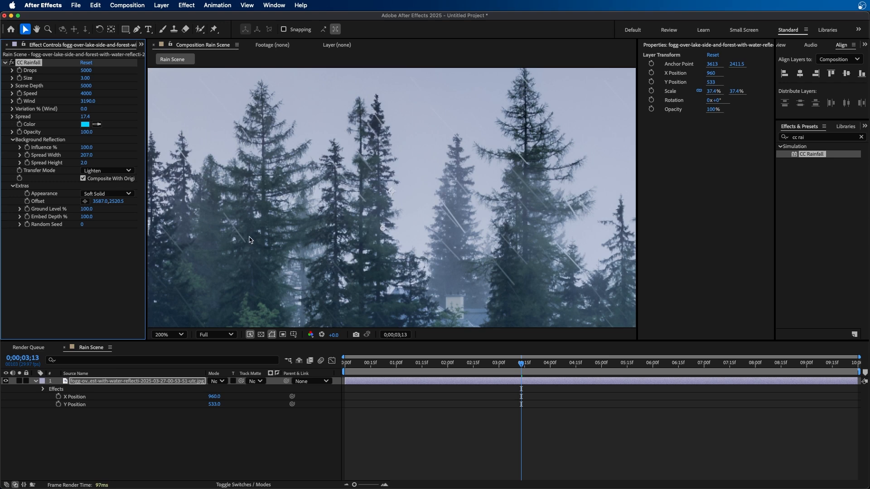
left_click(180, 334)
left_click(182, 339)
left_click(164, 335)
left_click(166, 150)
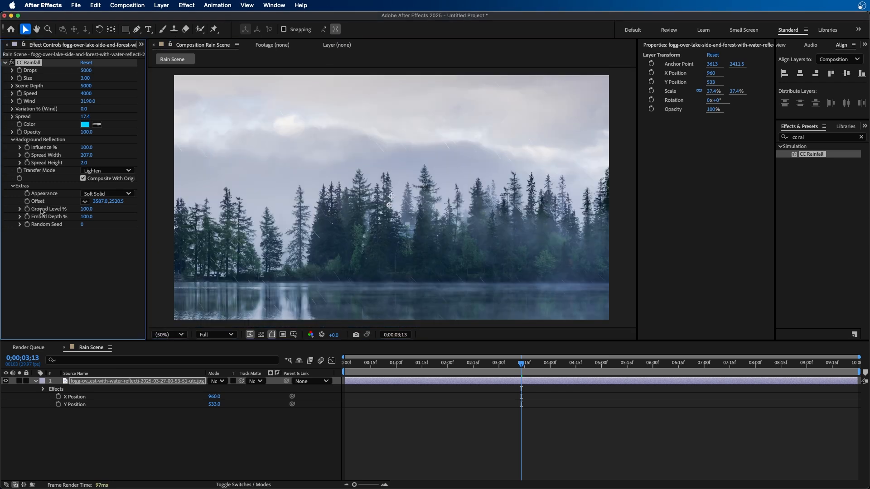
Set Ground Level % to 27, comparing the rain with and without the original composite
left_click_drag(89, 209, 56, 202)
left_click(84, 179)
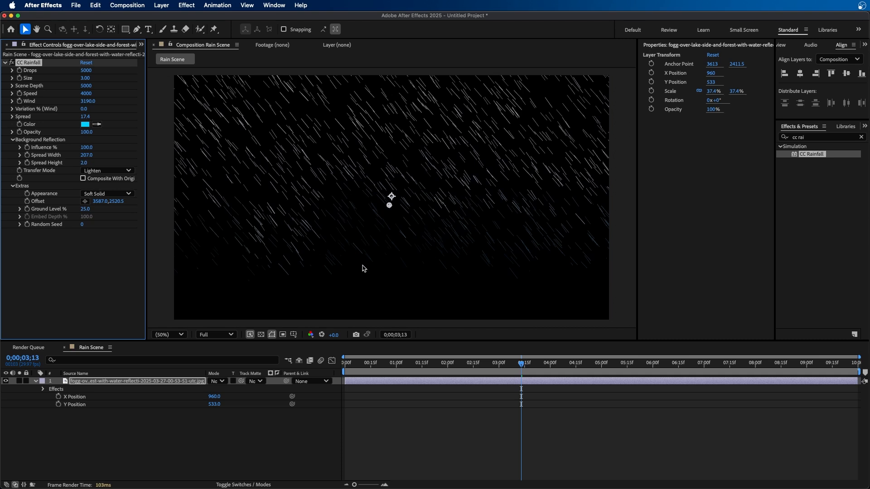
left_click_drag(84, 210, 67, 211)
left_click(83, 179)
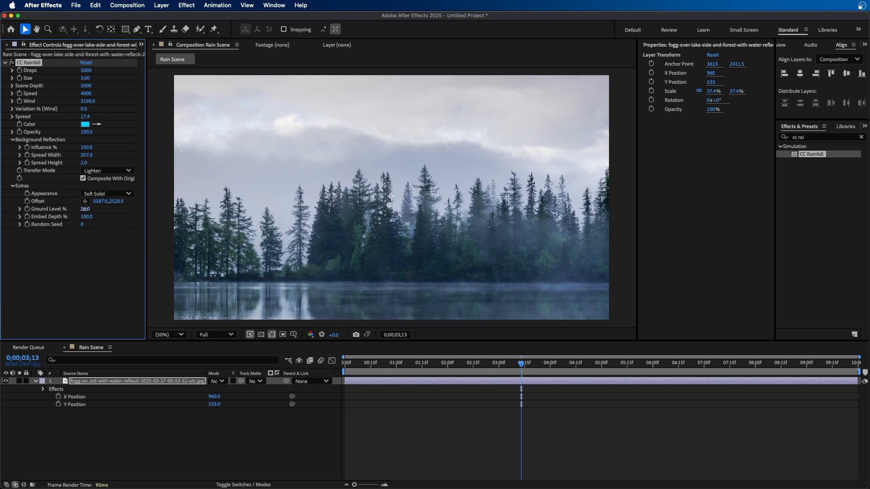
left_click_drag(86, 209, 92, 208)
Try an Embed Depth % of 1 with a preview, then undo it
left_click(84, 217)
type("1")
key("Return")
key("space")
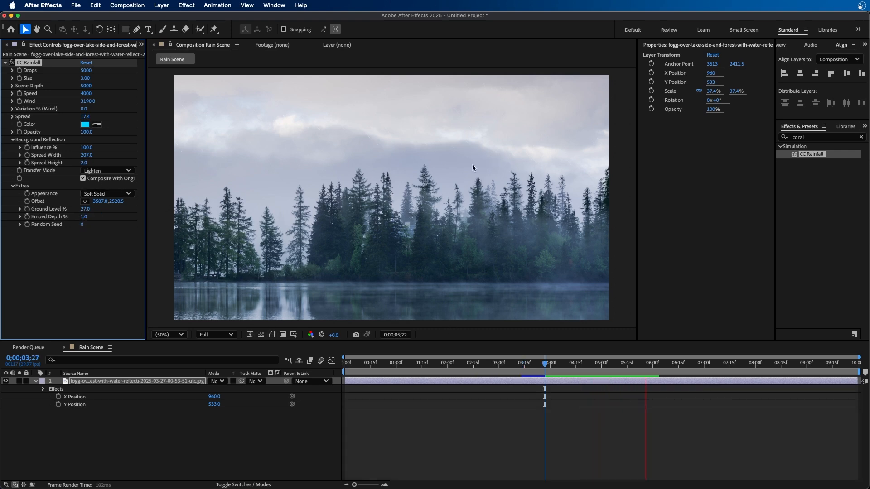
key("space")
key("ctrl+z")
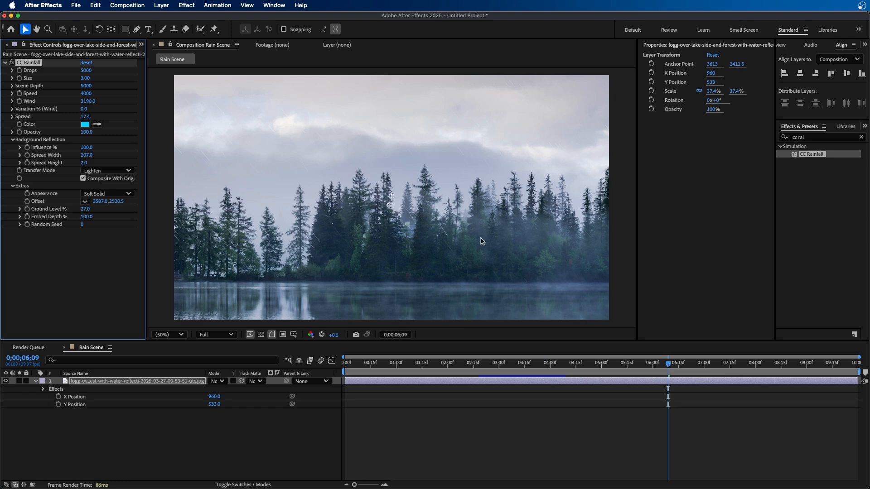
Set Embed Depth % to 39 at the 2-second mark and hide the original composite
left_click_drag(640, 363, 447, 363)
left_click_drag(87, 216, 70, 220)
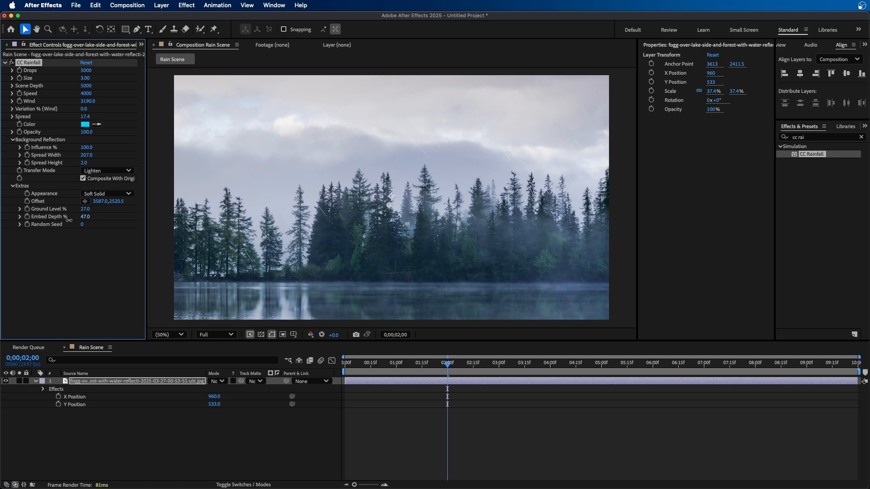
left_click_drag(68, 221, 66, 221)
left_click(83, 178)
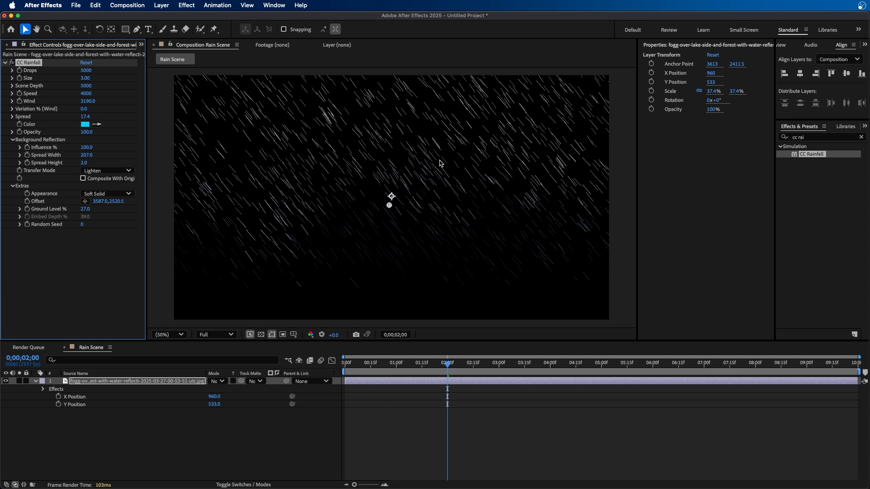
Step the Random Seed through 1, 2 and 3 to compare rain patterns
left_click(82, 225)
type("1")
key("Return")
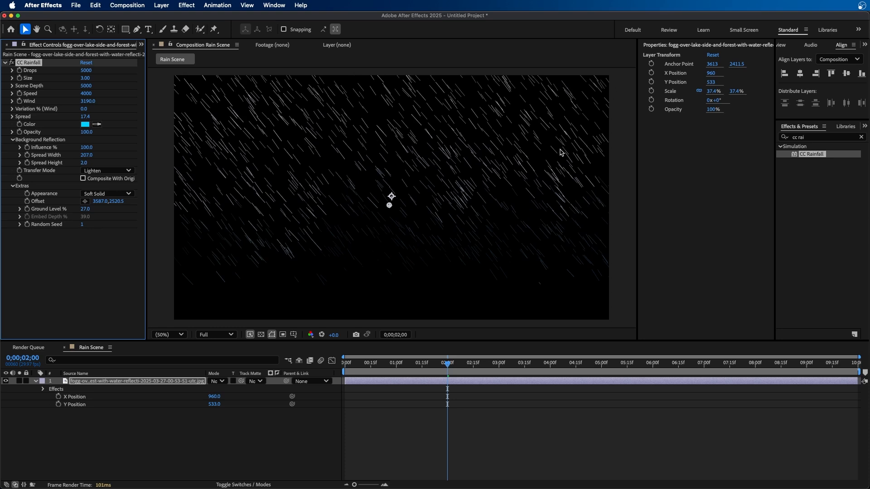
left_click(82, 225)
type("2")
key("Return")
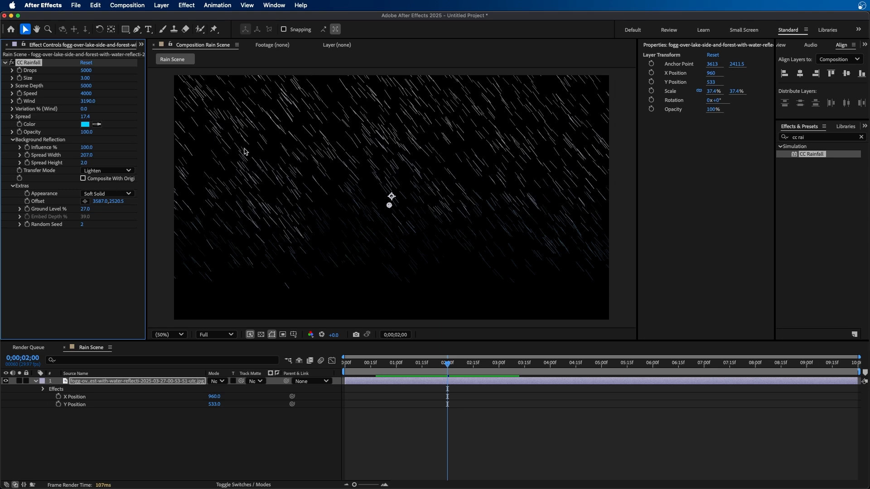
left_click(82, 225)
key("Return")
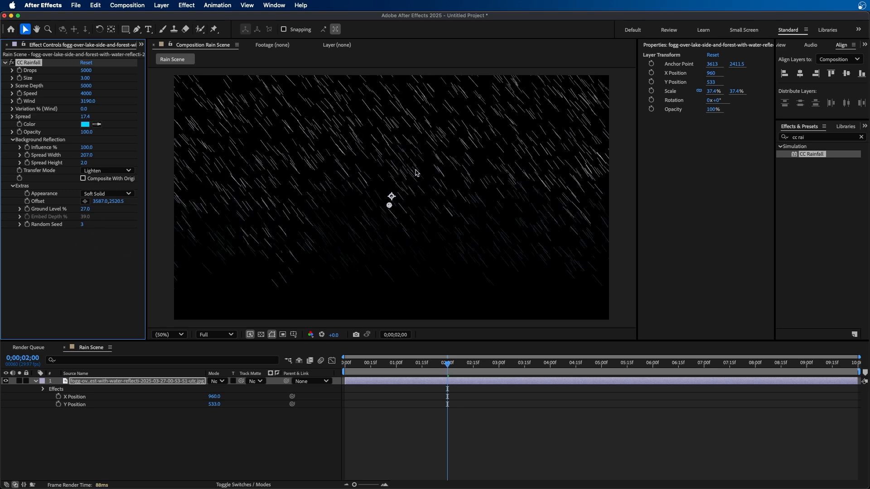